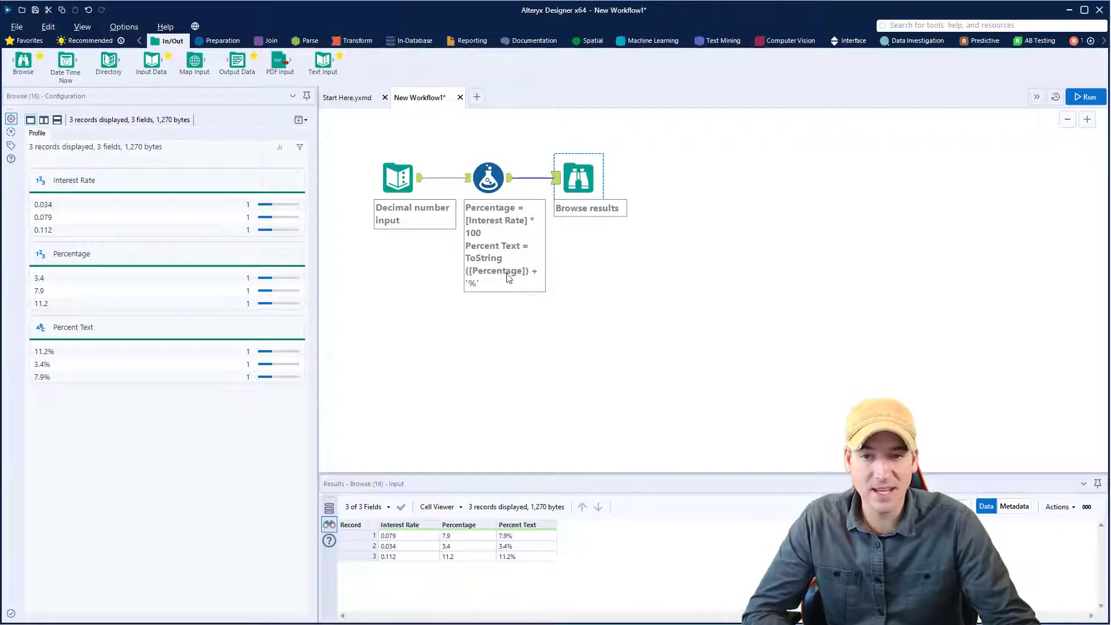
- Review the interest rate input data, the Formula tool's Percentage column and the available data preparation tools
left_click(401, 177)
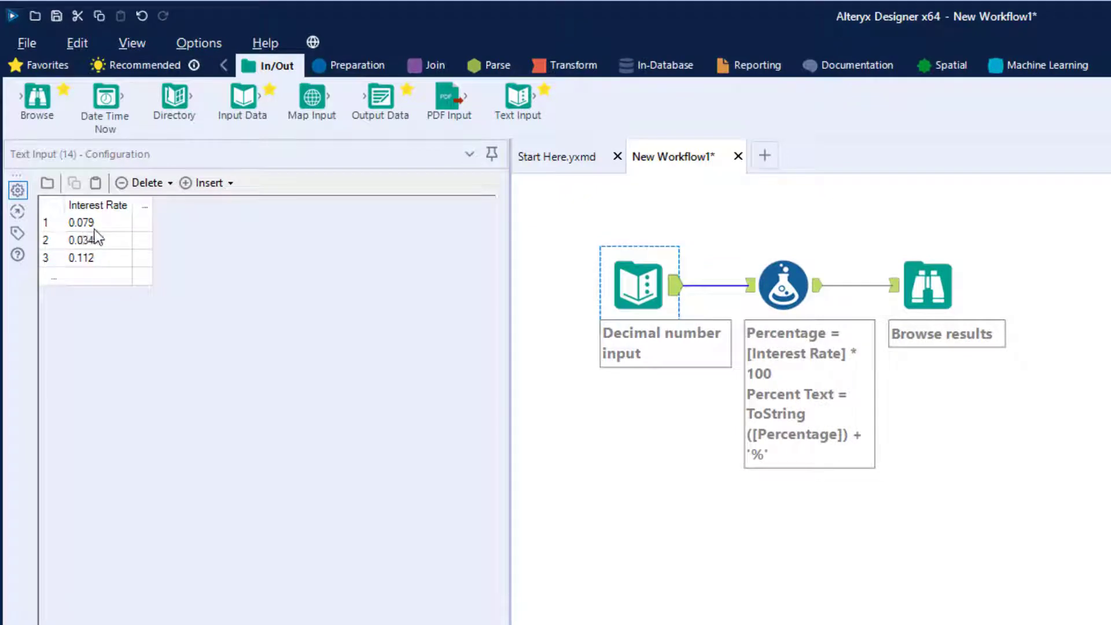
left_click(783, 284)
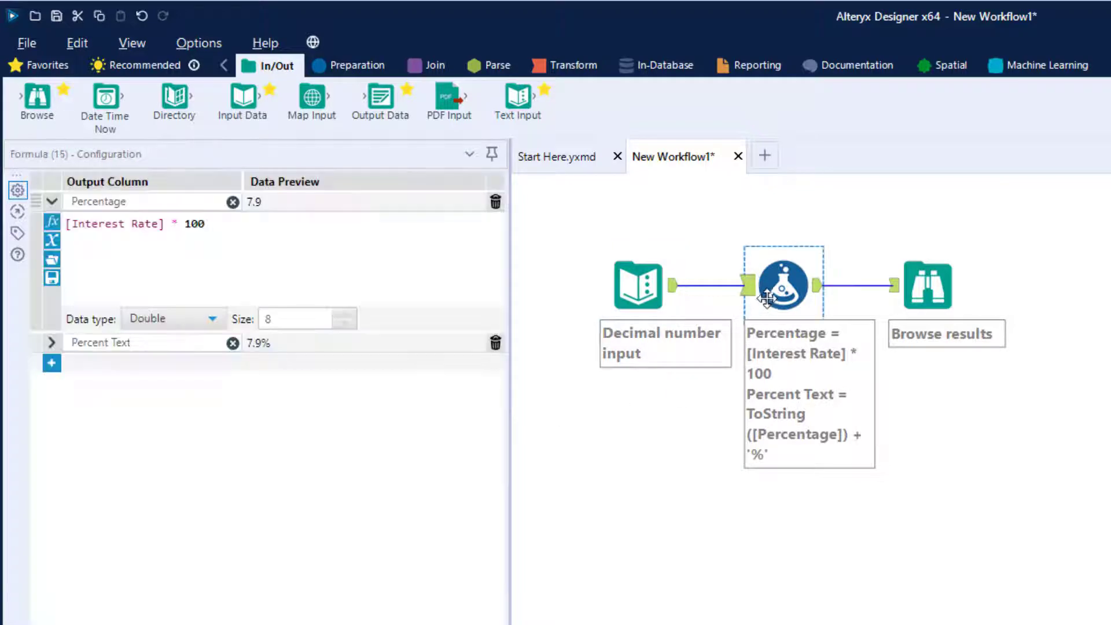
left_click(348, 67)
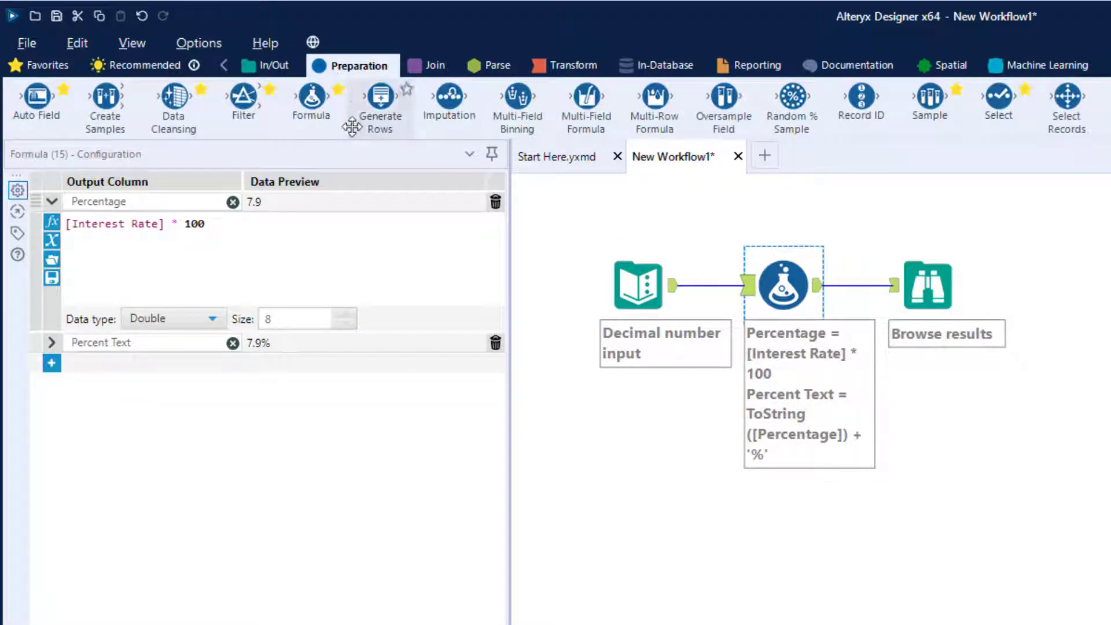
mouse_move(312, 99)
left_mouse_down()
mouse_move(792, 287)
mouse_move(558, 179)
mouse_move(318, 99)
left_mouse_up()
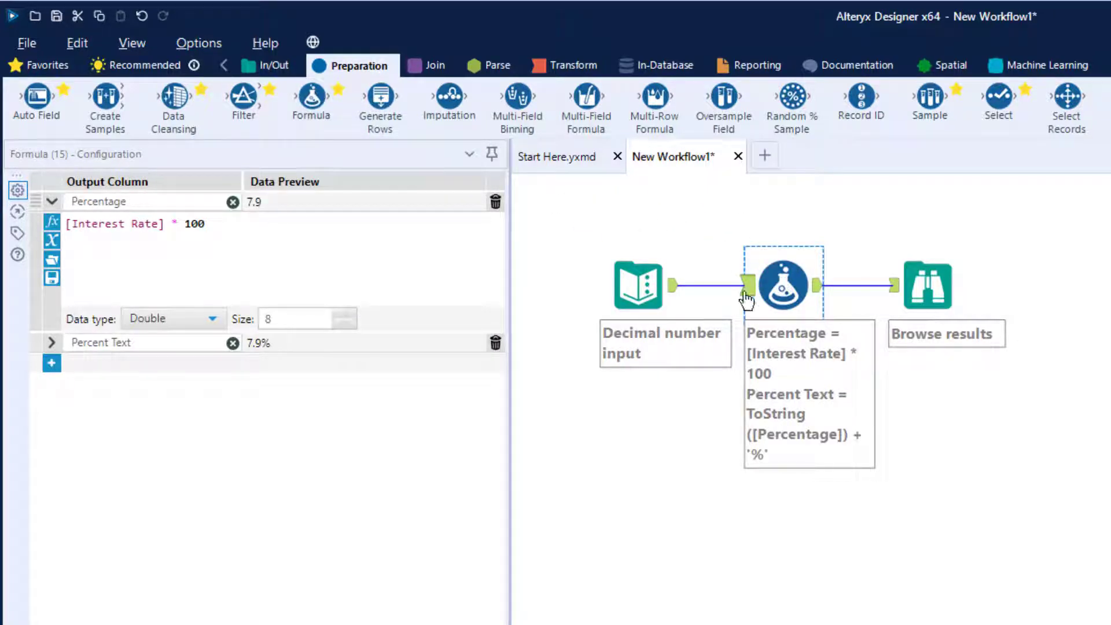
left_click(148, 200)
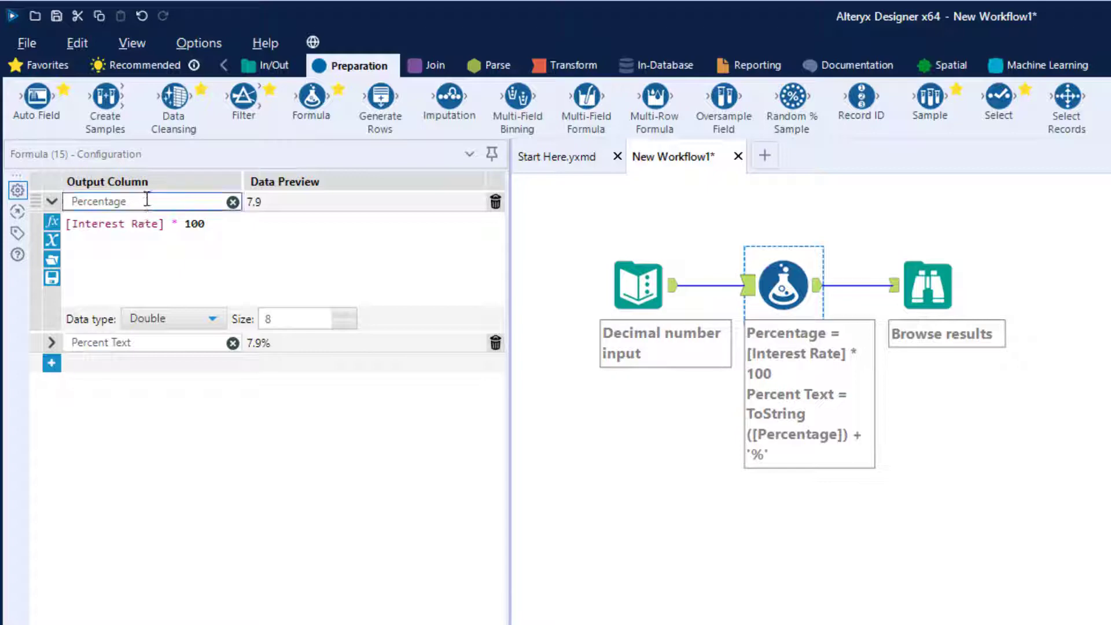
double_click(147, 200)
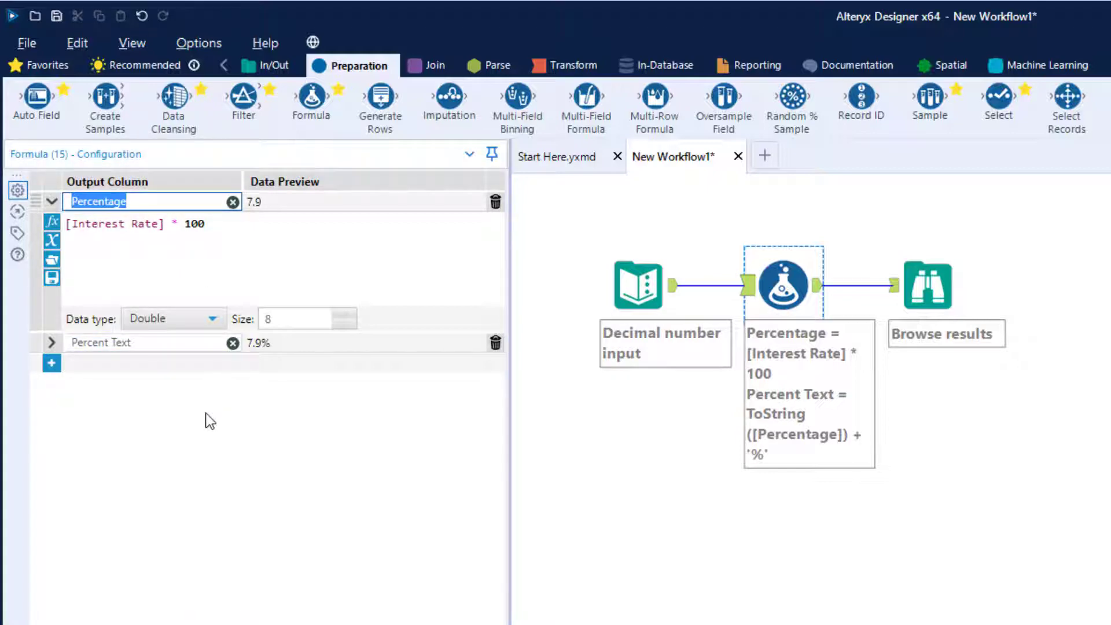
left_click(51, 366)
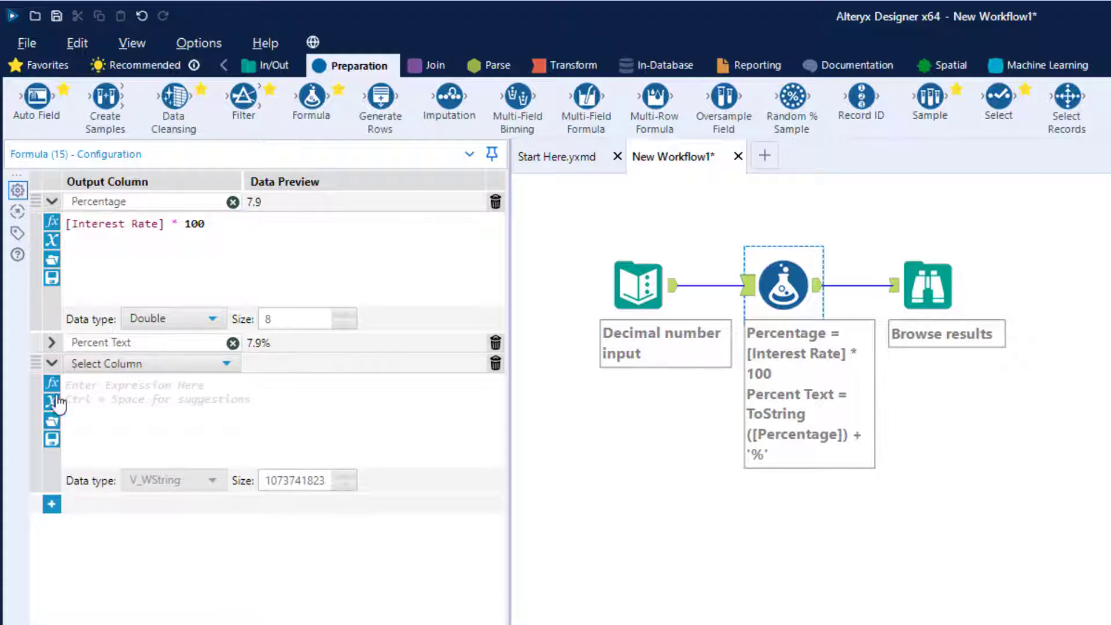
left_click(162, 363)
left_click(154, 386)
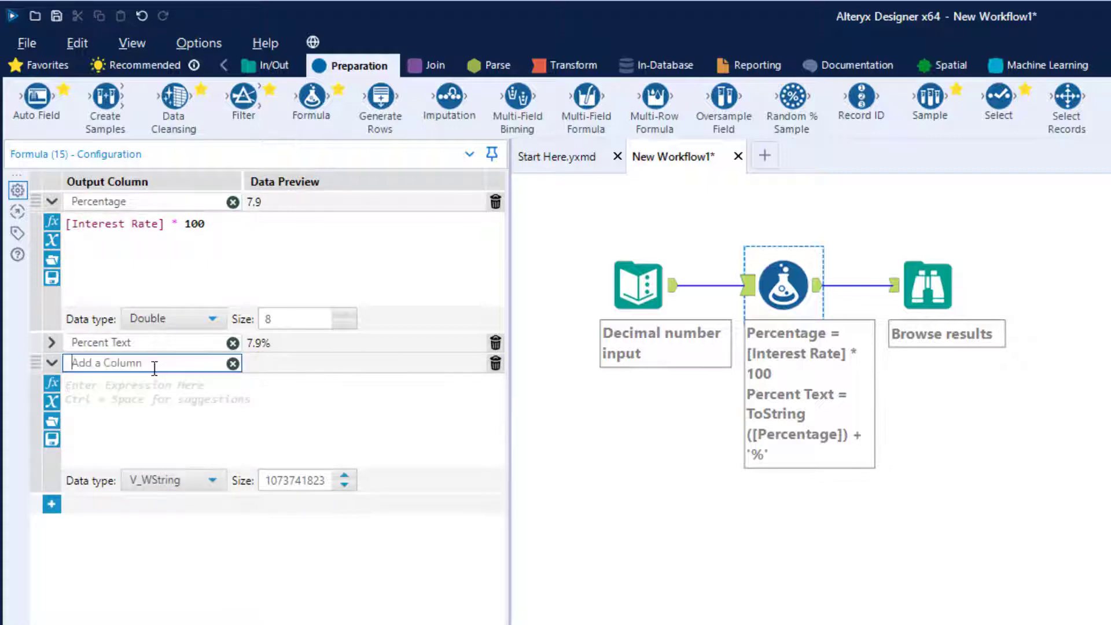
type("Perce")
left_click(232, 364)
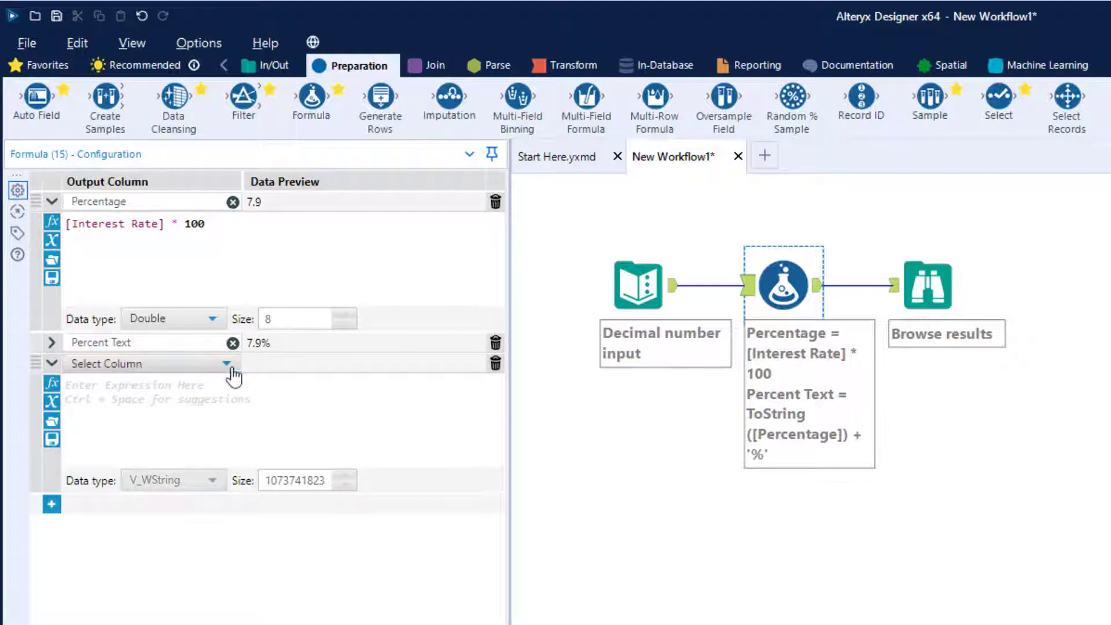
left_click(496, 364)
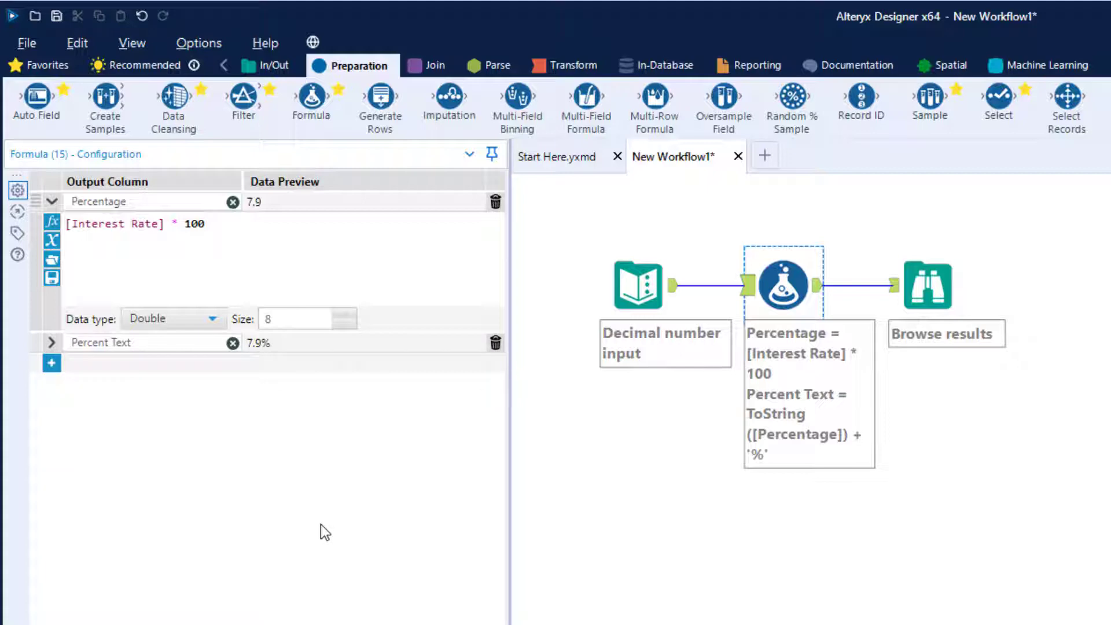
- Clear the Percentage column's expression and re-enter it as [Interest Rate] * 100
left_click(224, 231)
left_click_drag(237, 225, 64, 222)
key("BackSpace")
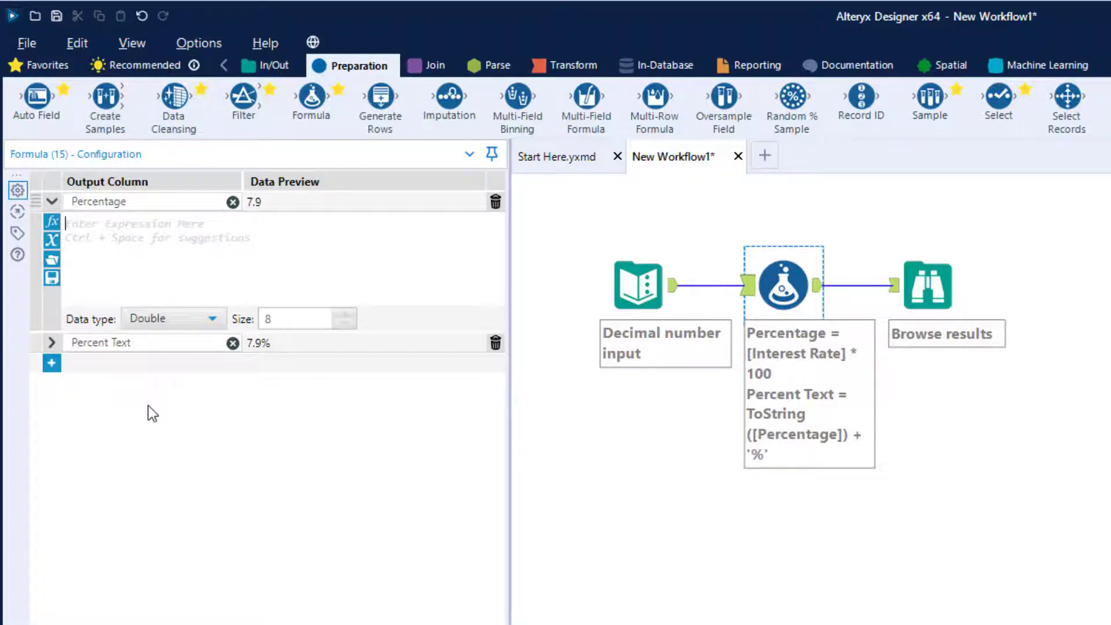
type("[")
left_click(104, 240)
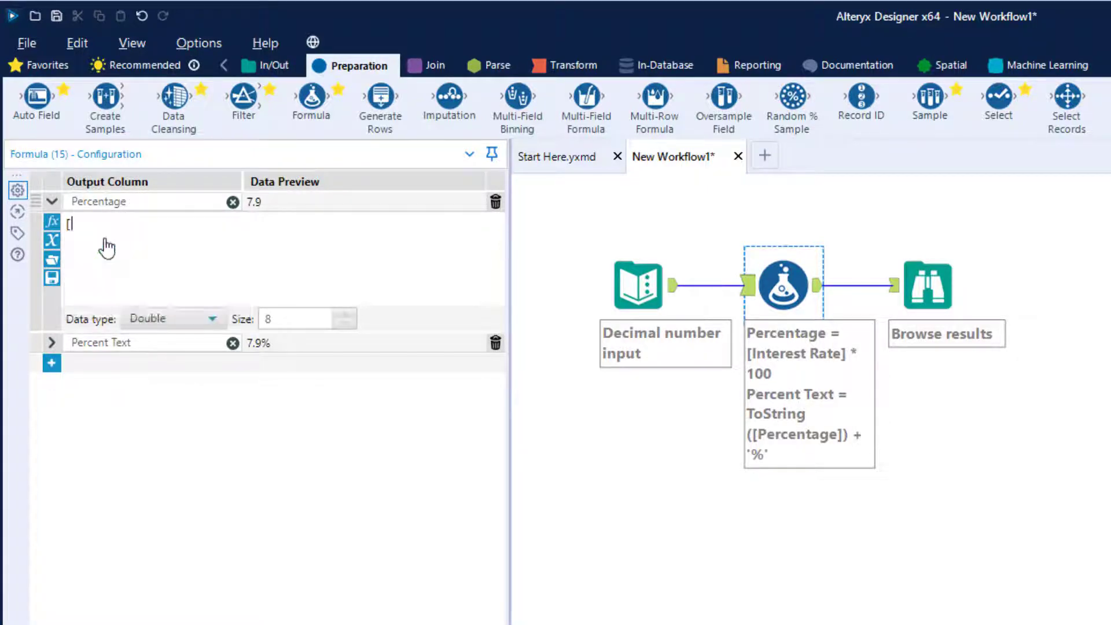
type("* 100")
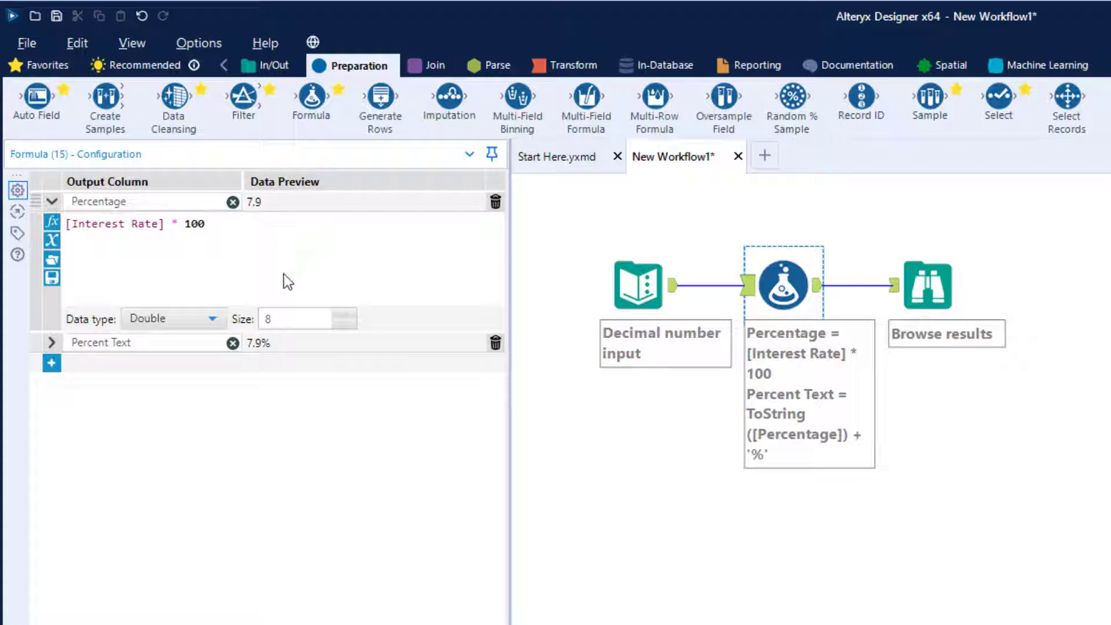
left_click(51, 363)
left_click(95, 365)
left_click(124, 384)
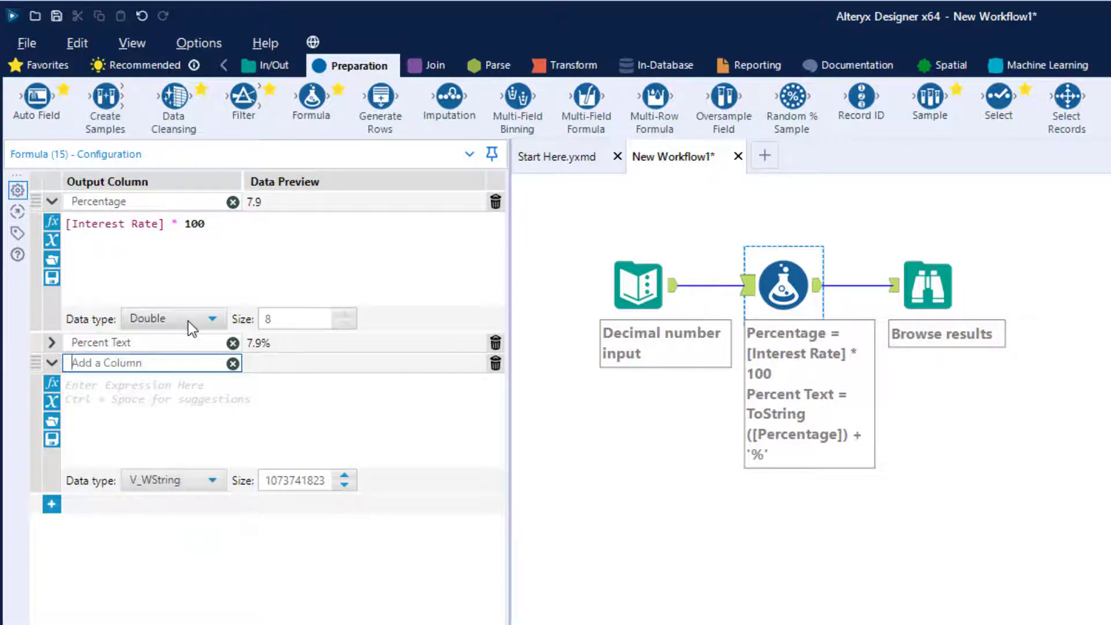
left_click(192, 480)
scroll(193, 544, "down", 2)
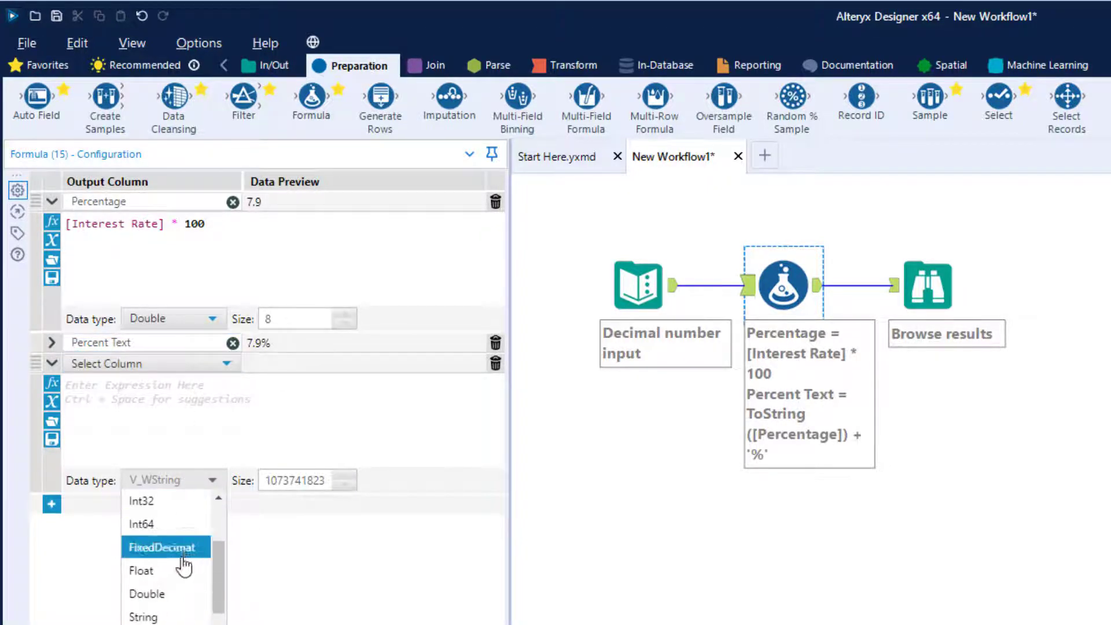
left_click(181, 595)
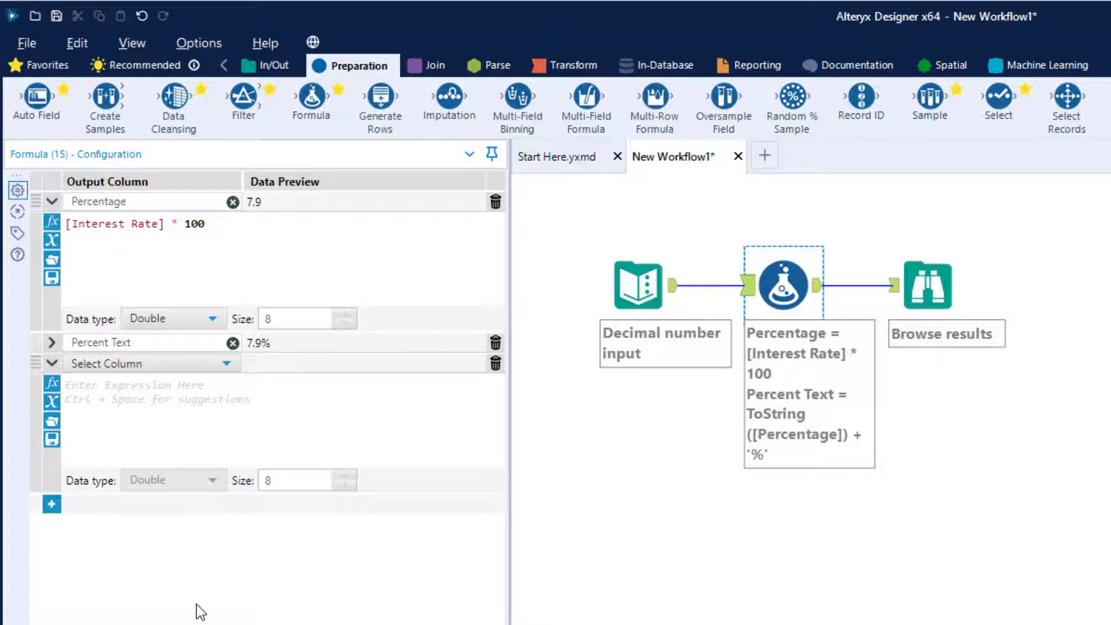
left_click(496, 363)
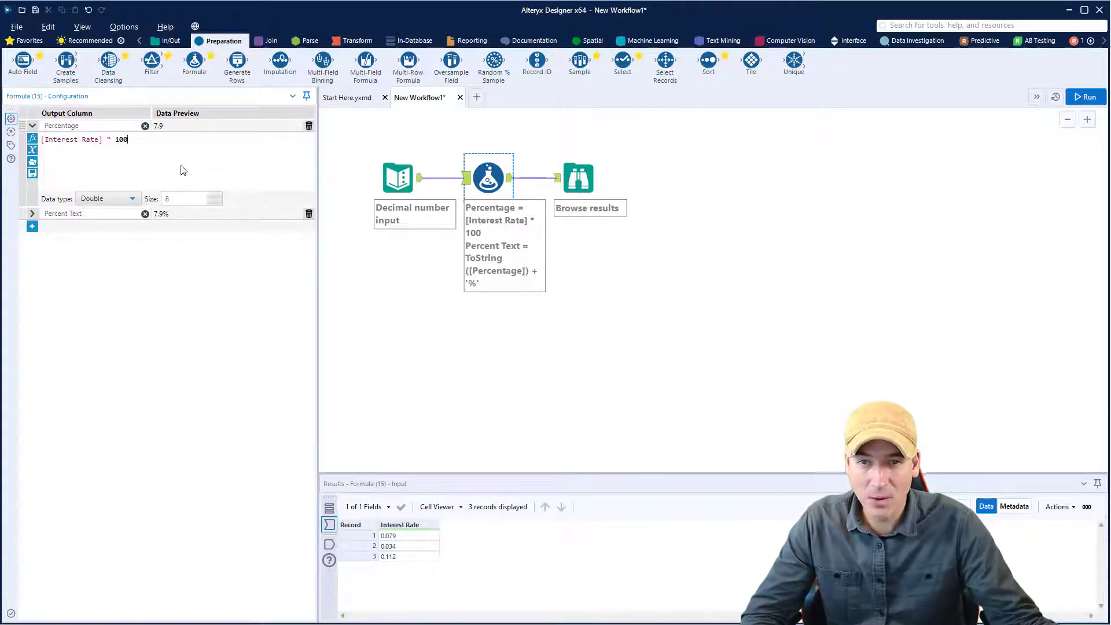
- Expand the Percent Text column and examine each part of its expression
left_click(170, 145)
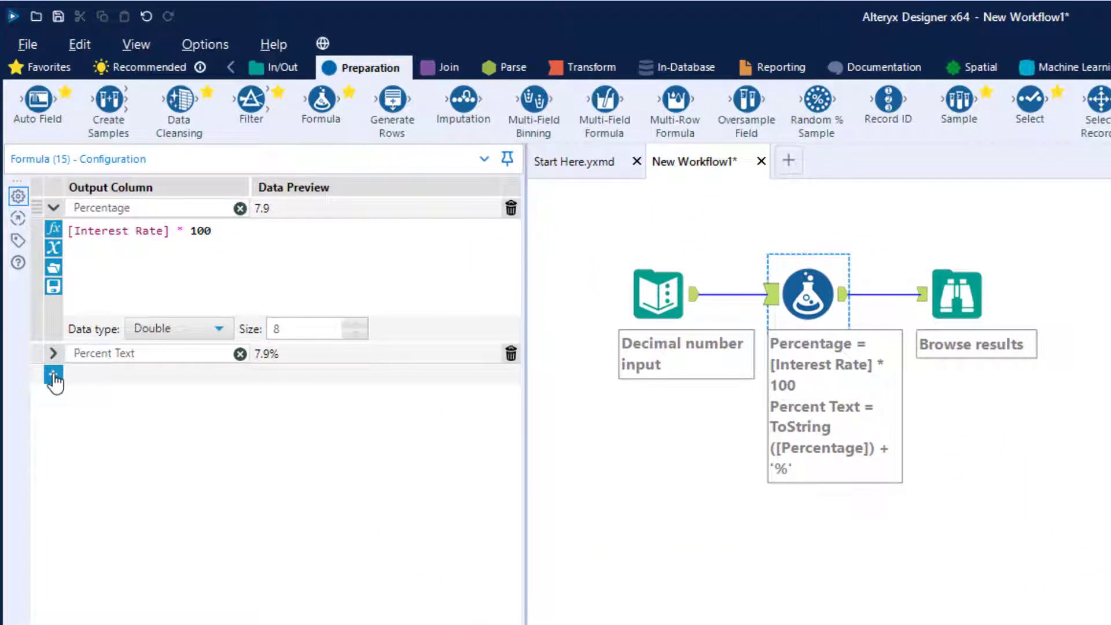
left_click(52, 353)
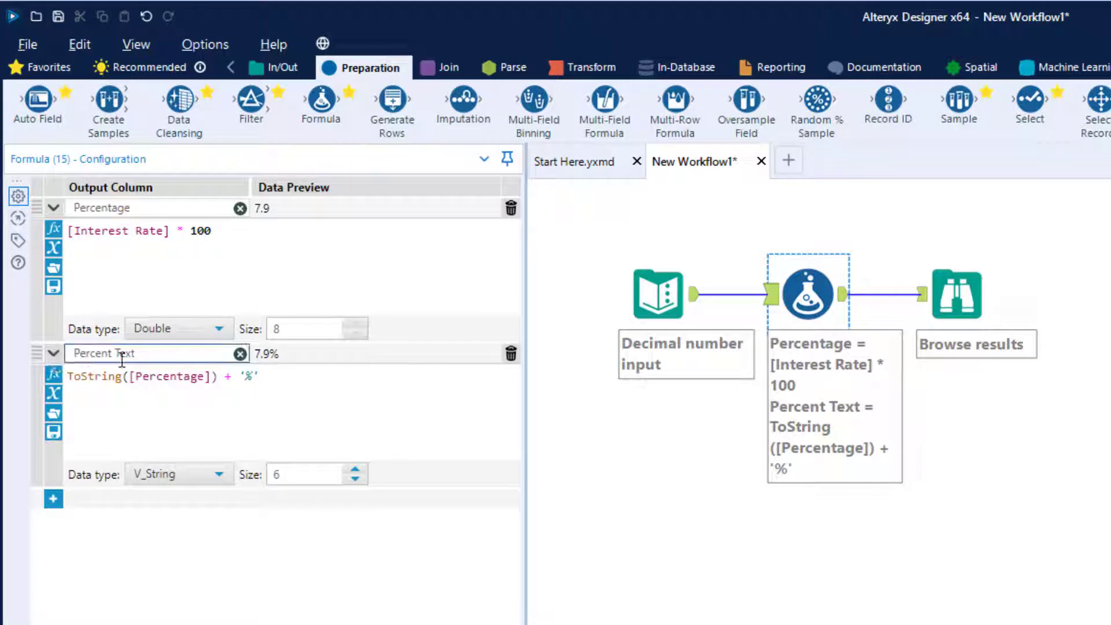
triple_click(142, 356)
left_click(203, 387)
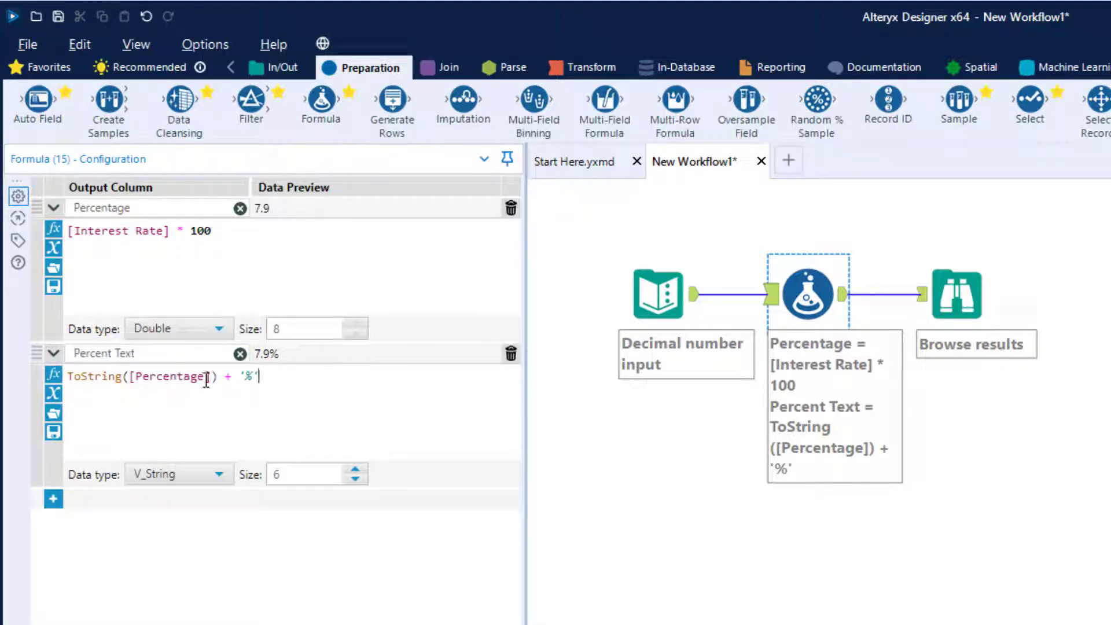
left_click_drag(212, 379, 130, 379)
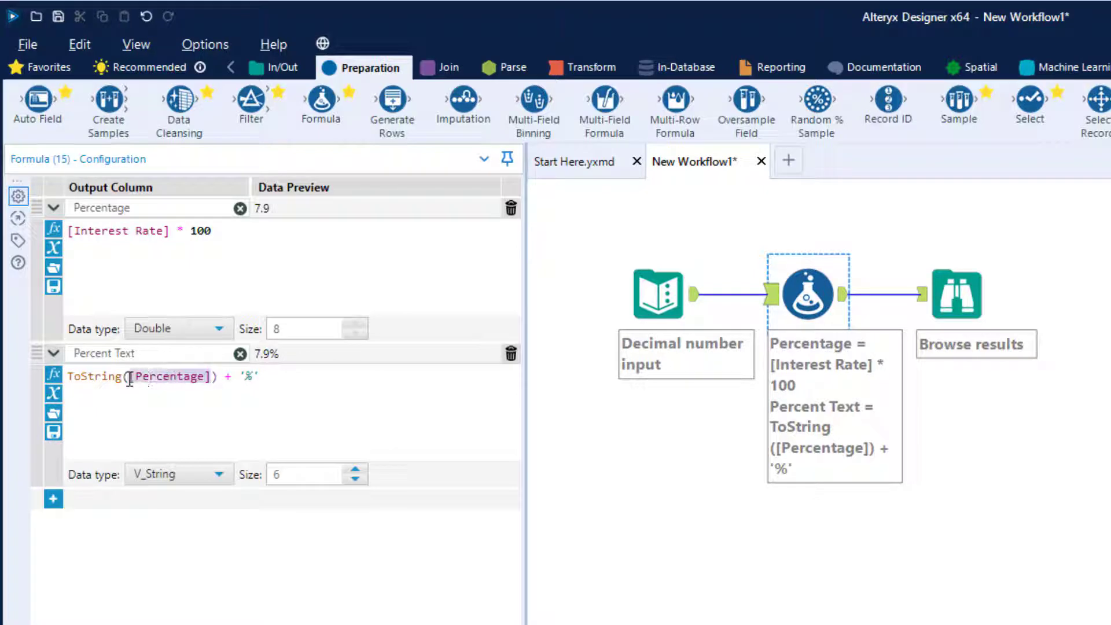
left_click(103, 377)
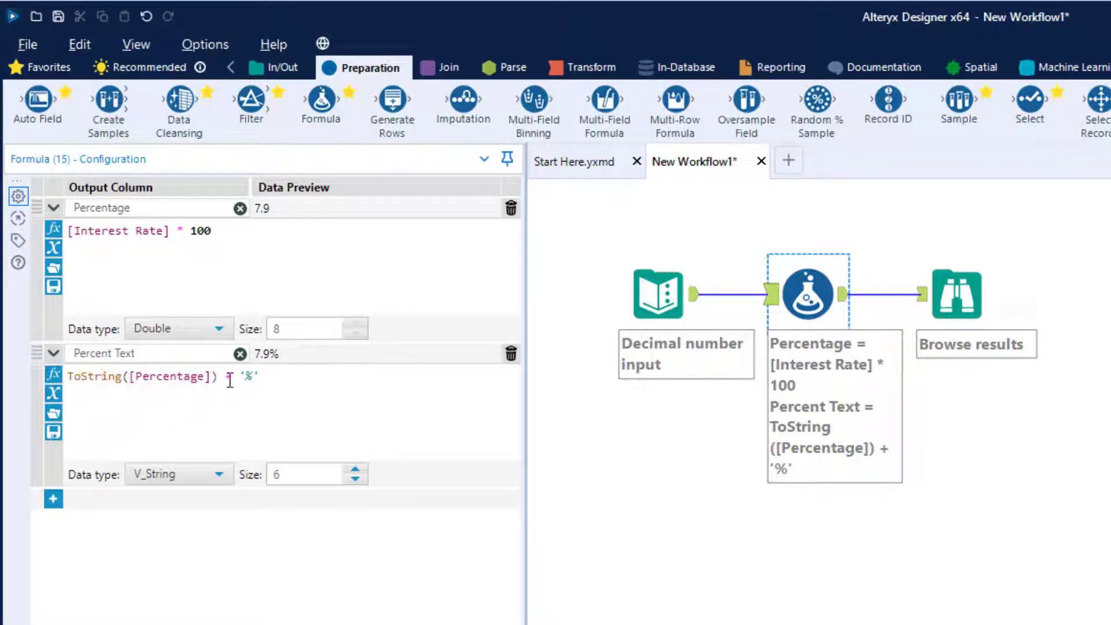
left_click(260, 377)
- Delete the existing Percent Text column and add a new output column named Percent Text
left_click(511, 353)
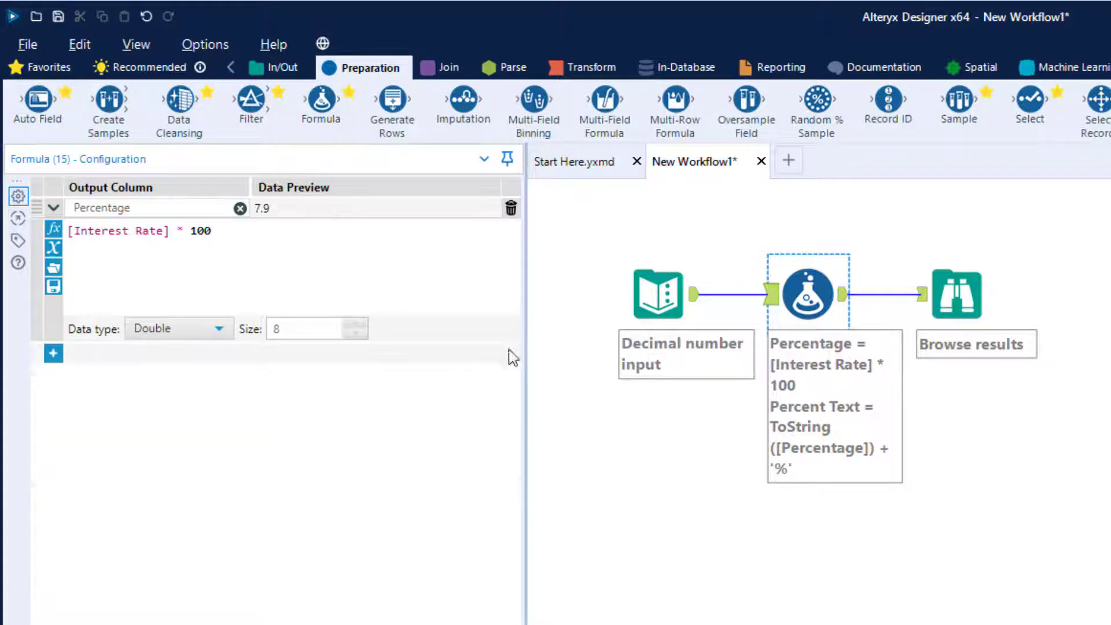
left_click(54, 350)
left_click(197, 356)
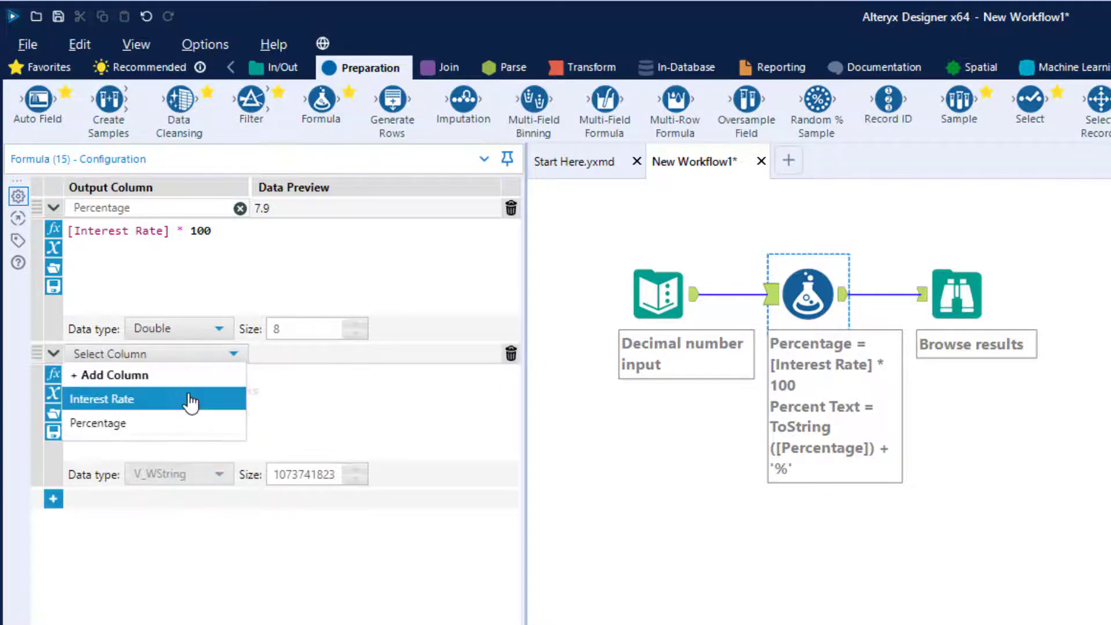
left_click(119, 375)
type("Per")
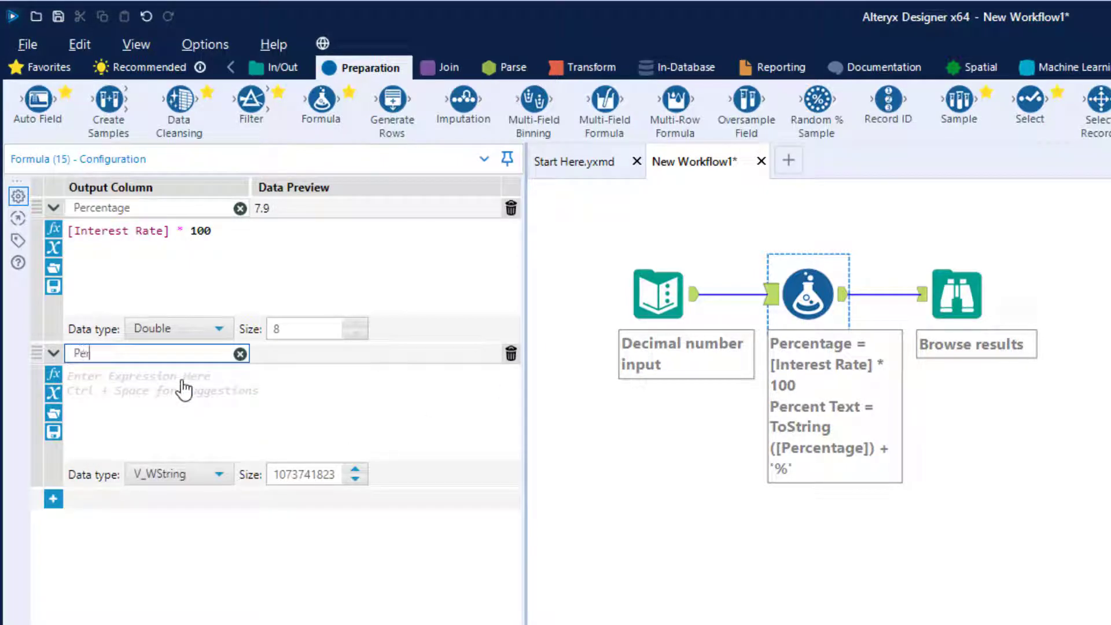
type("cent Text")
- Enter ToString([Percentage]) + '%' as the Percent Text column's expression, dropping the suggested numDec argument
left_click(184, 380)
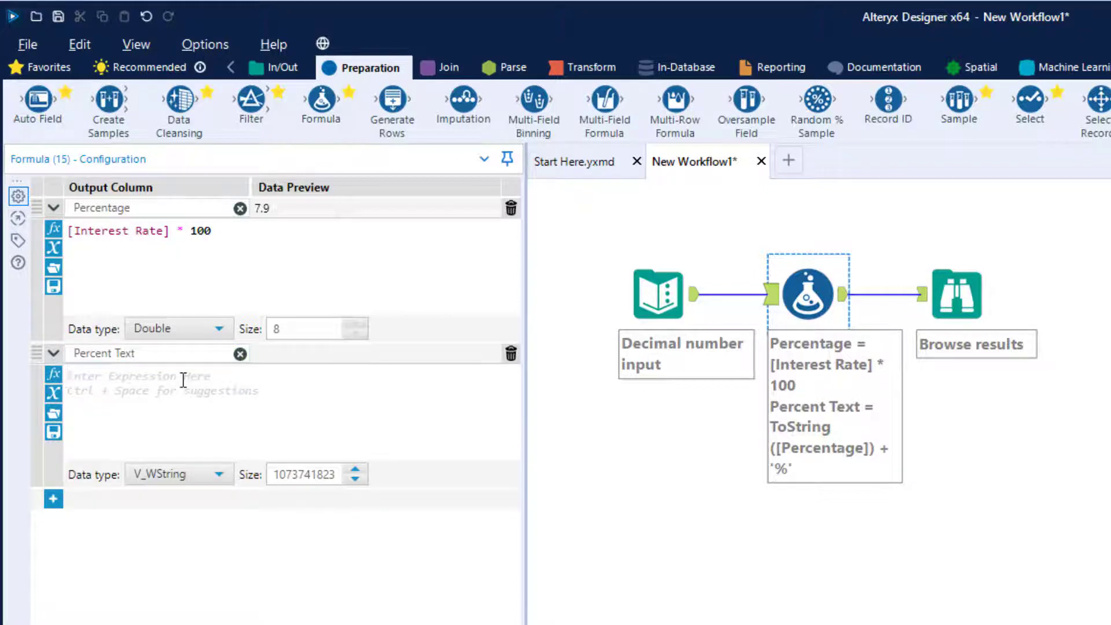
type("To")
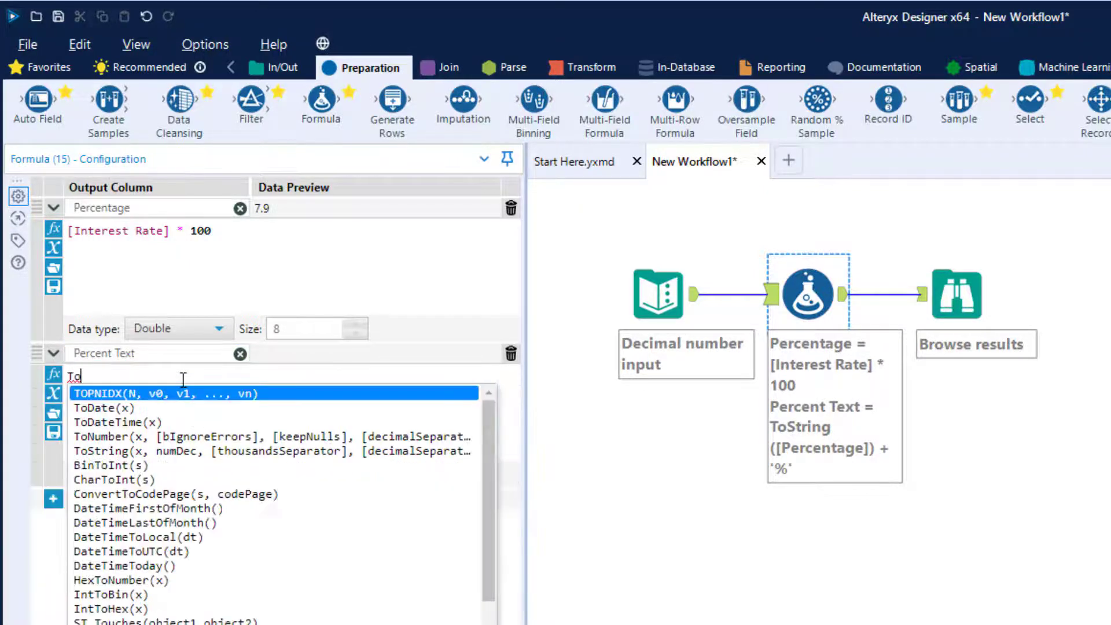
type("s")
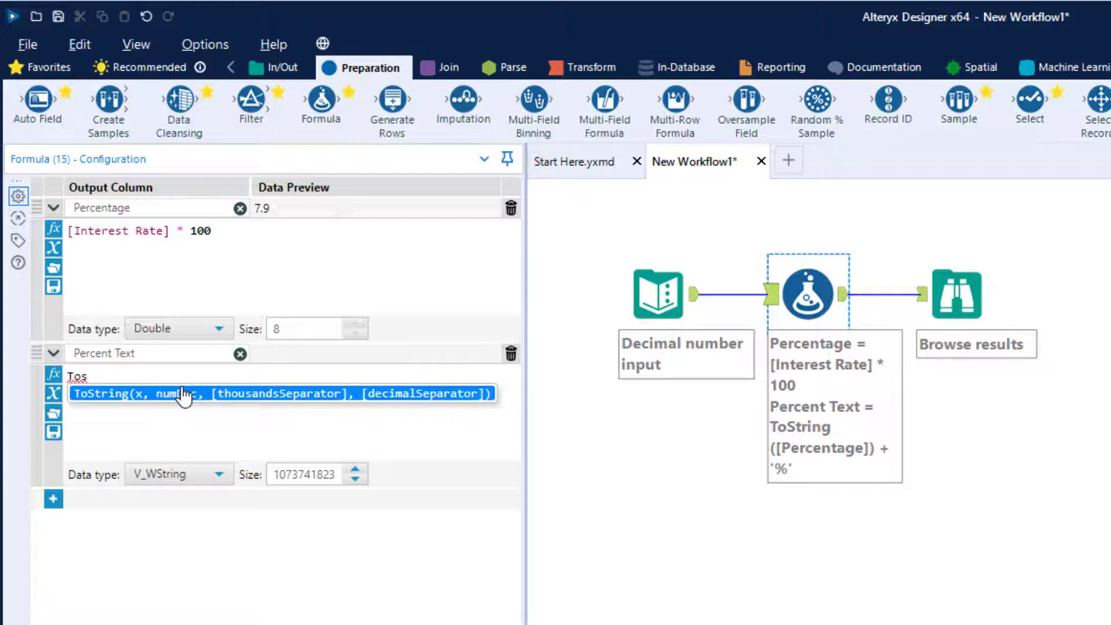
double_click(184, 396)
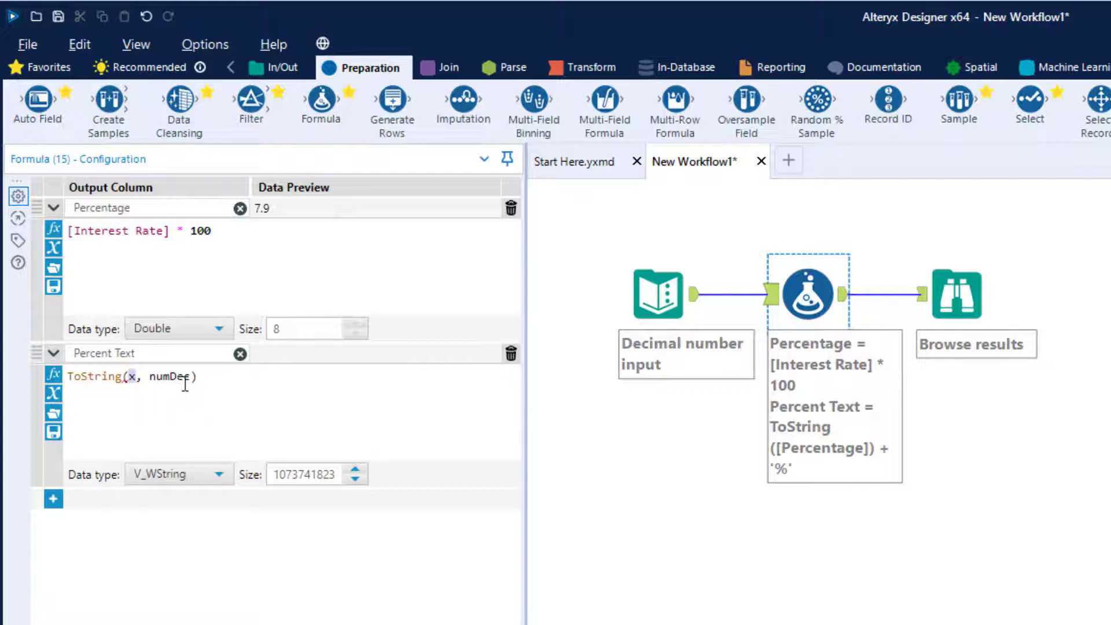
key("ctrl+shift+Right")
key("ctrl+shift+Right")
key("ctrl+shift+Right")
key("BackSpace")
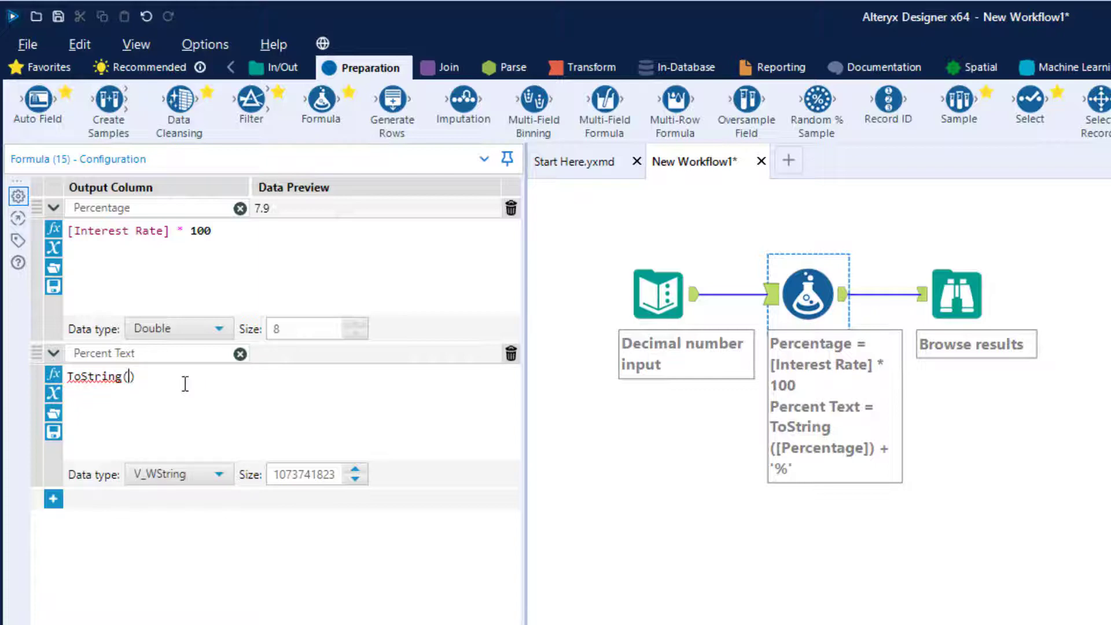
type("[")
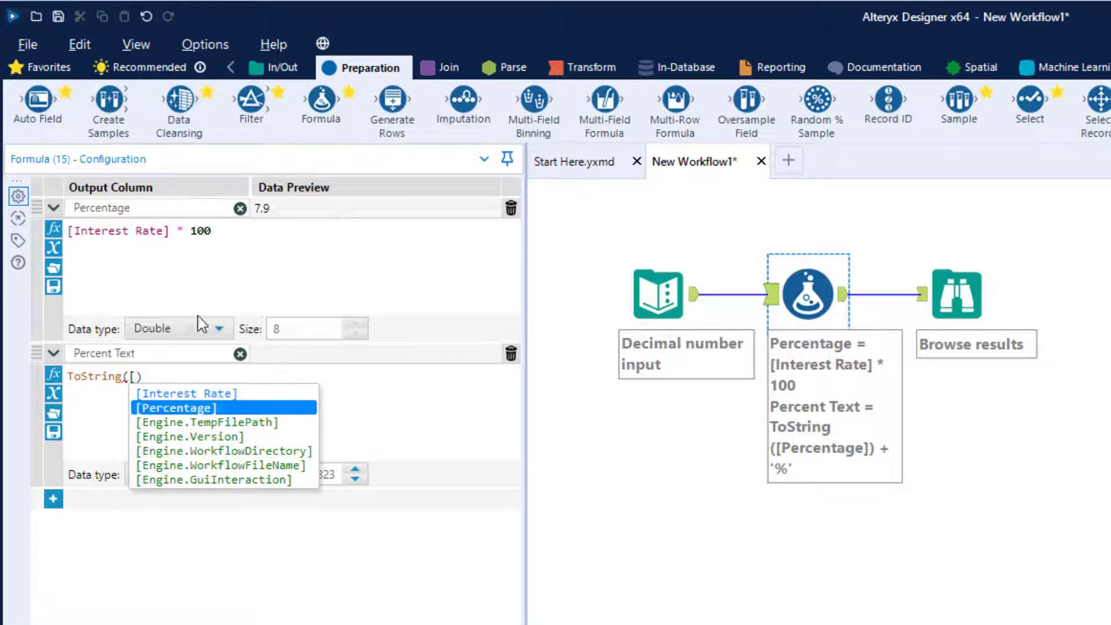
left_click(181, 409)
left_click(226, 382)
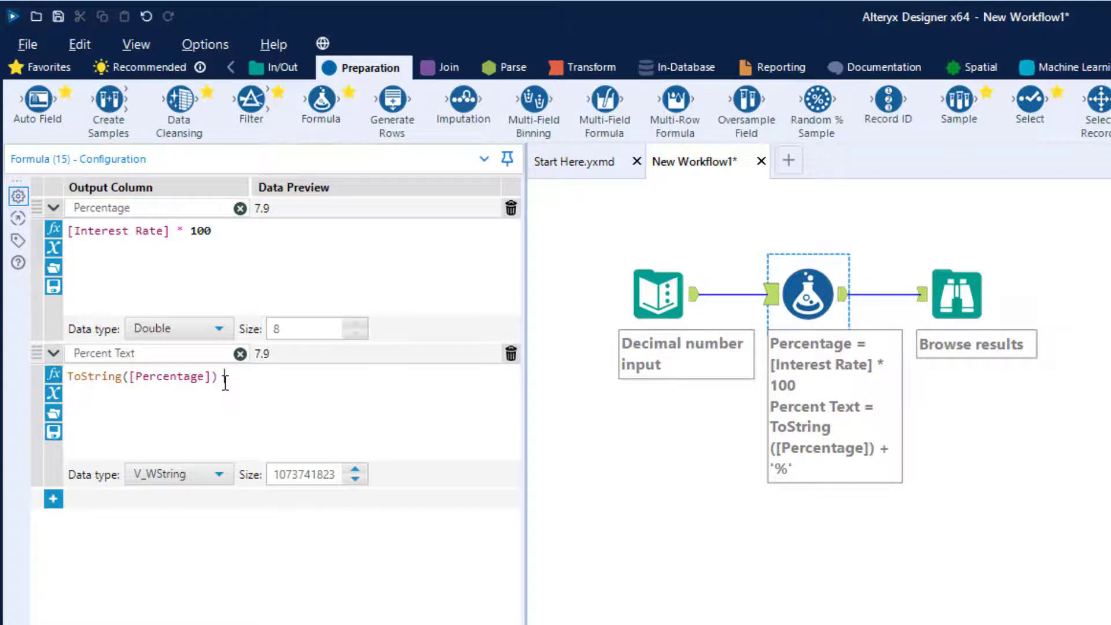
type("+ '%'")
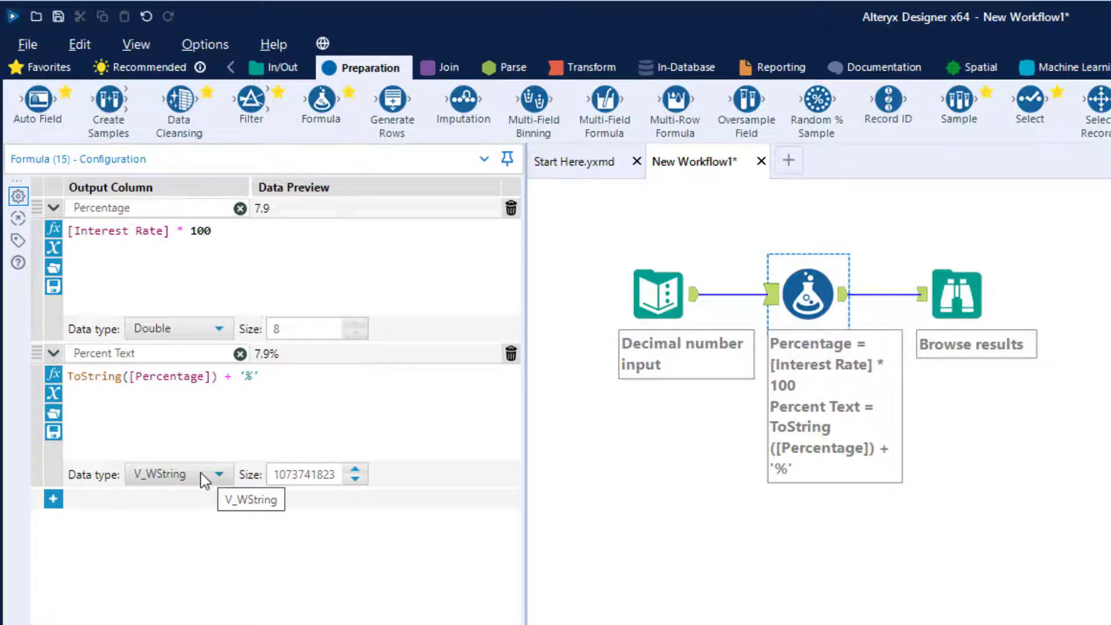
- Set the Percent Text column's size to 6
left_click(292, 474)
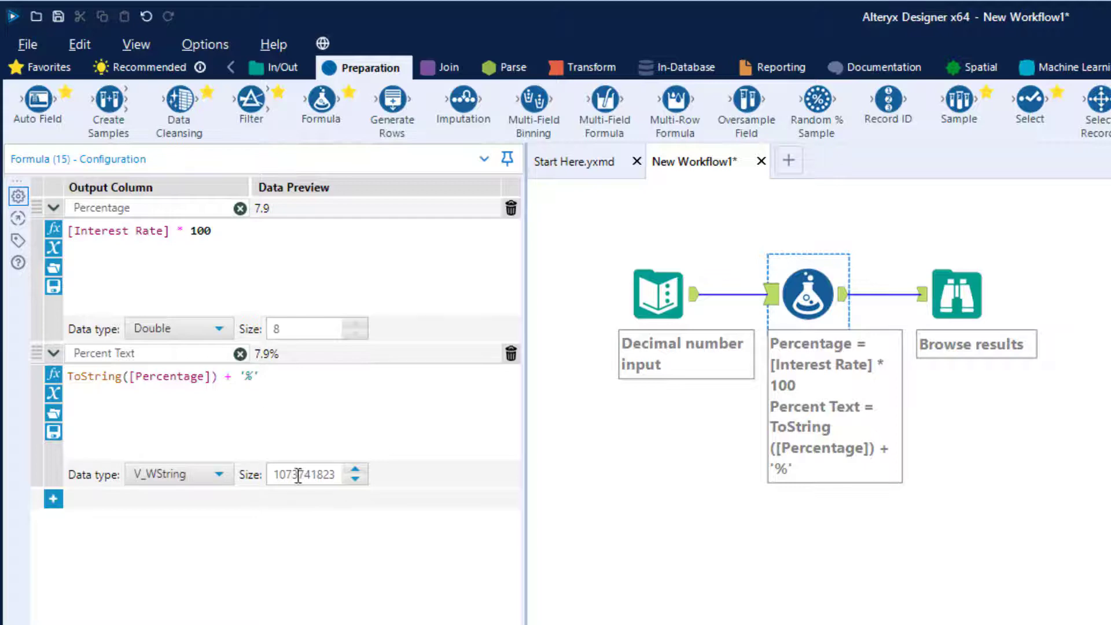
double_click(296, 474)
type("6")
- Highlight the ToString([Percentage]) part of the Percent Text expression for inspection
left_click(333, 387)
key("Home")
key("shift+Right")
key("shift+Right")
key("shift+Right")
key("shift+Right")
key("shift+Right")
key("shift+Right")
key("shift+Right")
key("shift+Right")
key("shift+Right")
key("shift+Right")
key("shift+Right")
key("shift+Right")
key("shift+Right")
key("shift+Right")
key("shift+Right")
key("shift+Right")
key("shift+Right")
key("shift+Right")
key("shift+Right")
key("shift+Right")
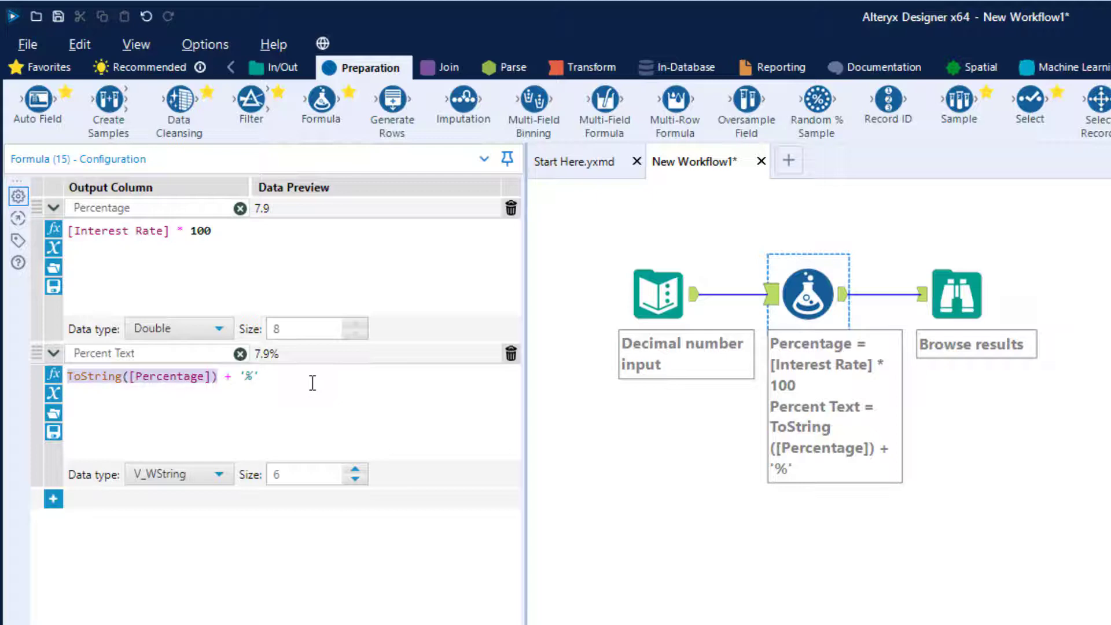
- Try replacing ToString([Percentage]) with the plain [Percentage] field in the Percent Text expression, keeping + '%'
key("Delete")
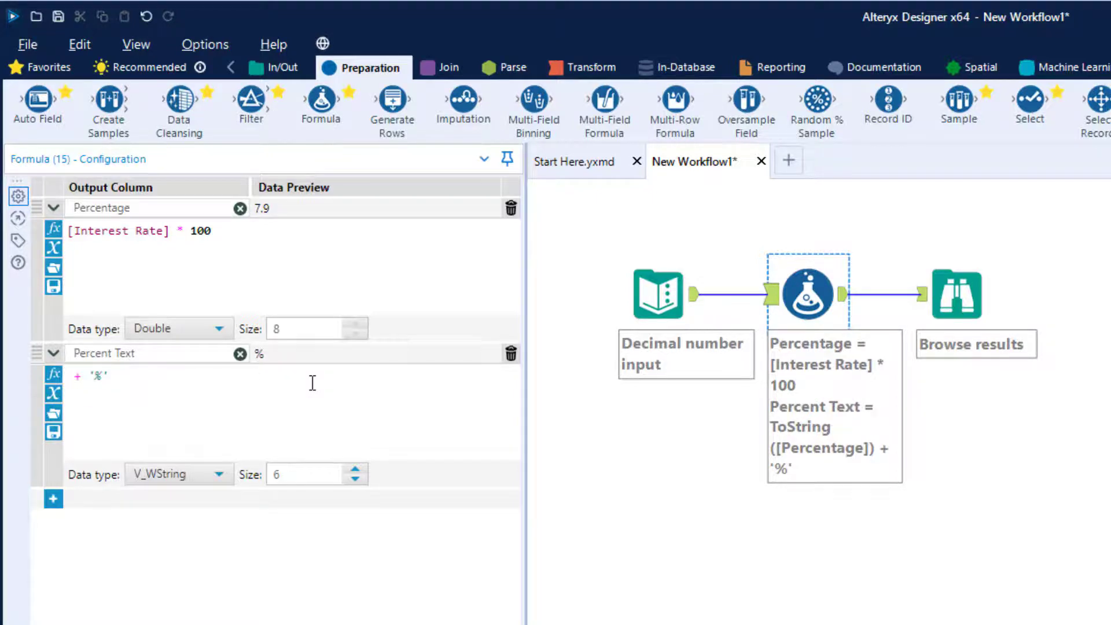
type("[")
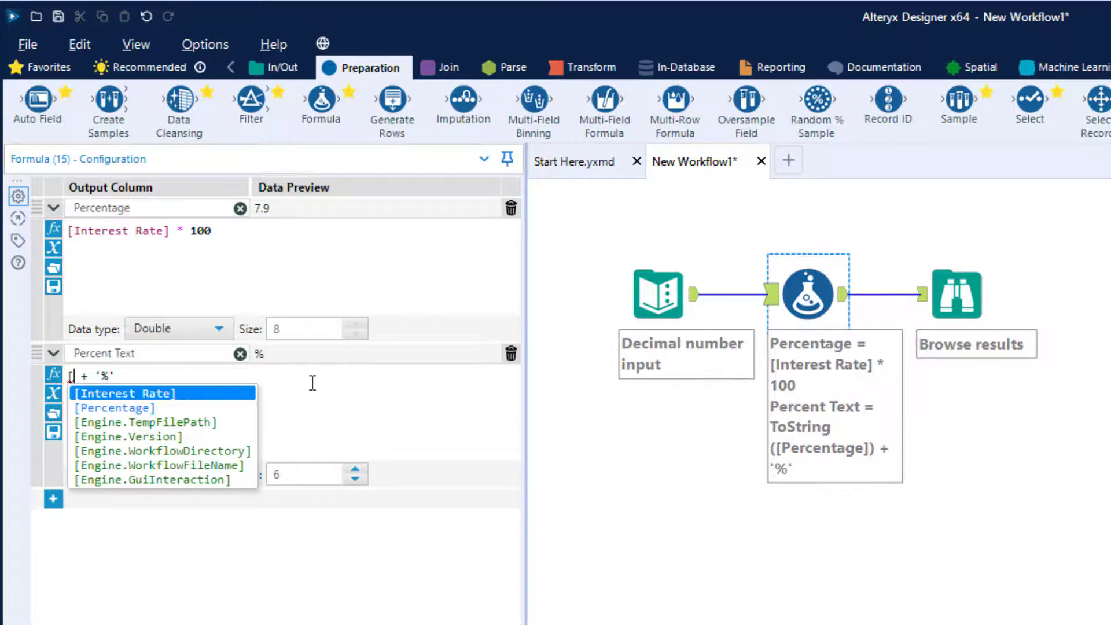
key("Down")
key("Return")
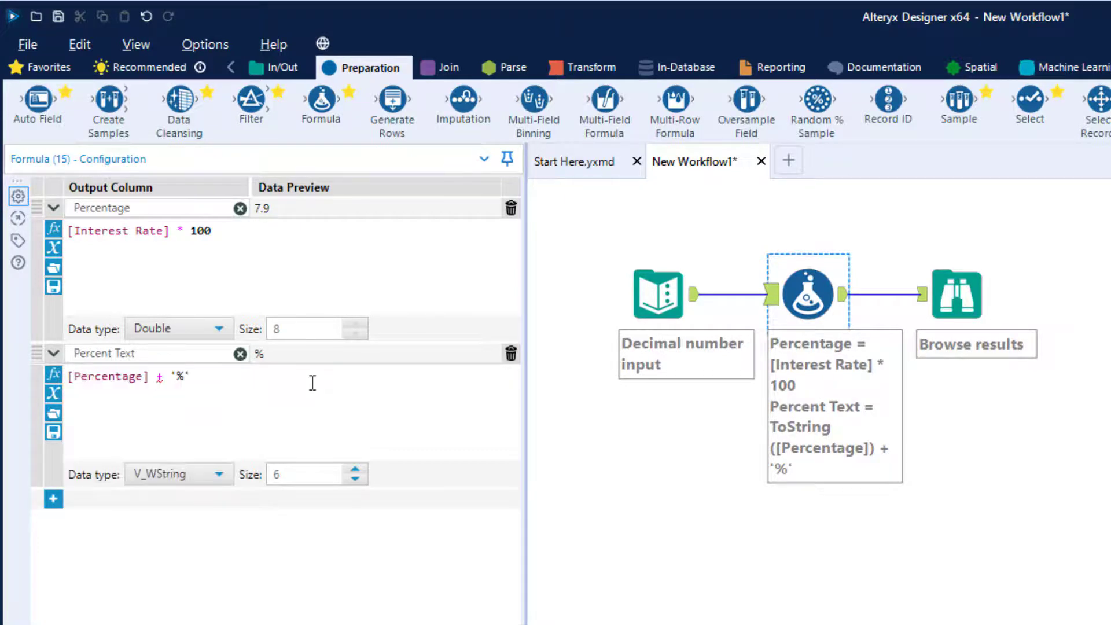
mouse_move(160, 379)
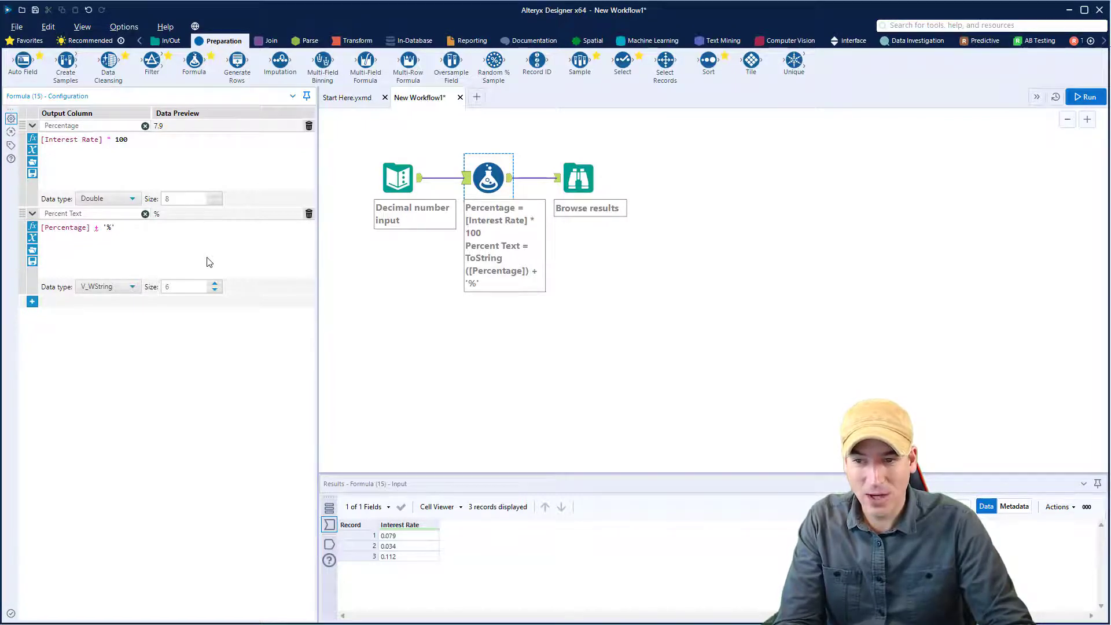
- Wrap [Percentage] in the ToString function without the x and numDec placeholders, making the Percent Text expression ToString([Percentage]) + '%'
key("Left")
key("Left")
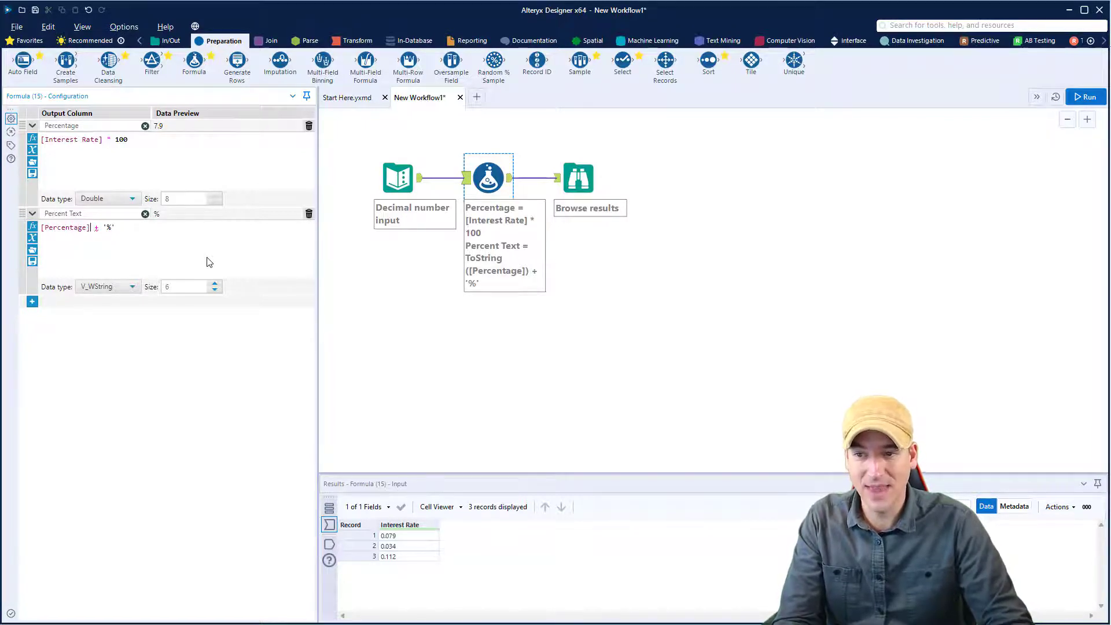
key("Home")
type("To")
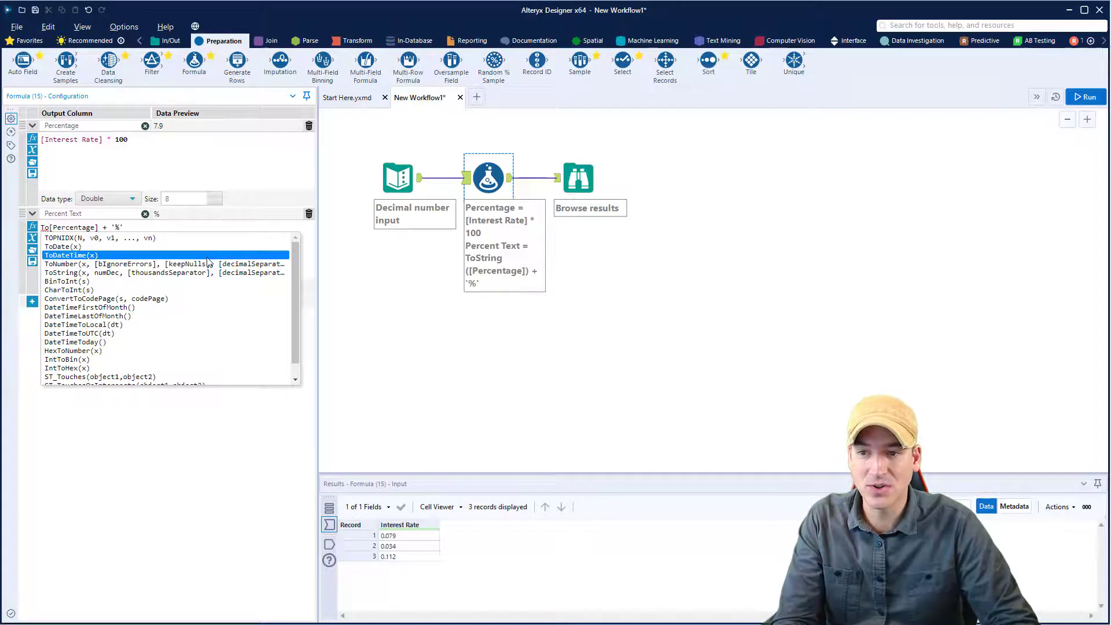
key("Down")
key("Down")
key("Return")
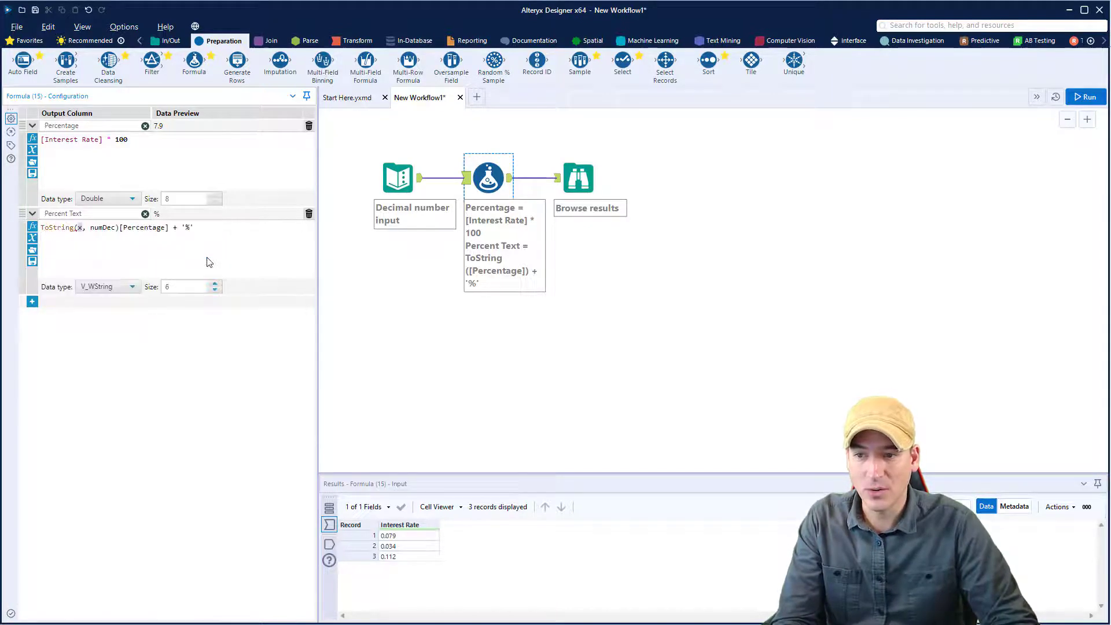
key("ctrl+shift+Right")
key("ctrl+shift+Right")
key("ctrl+shift+Right")
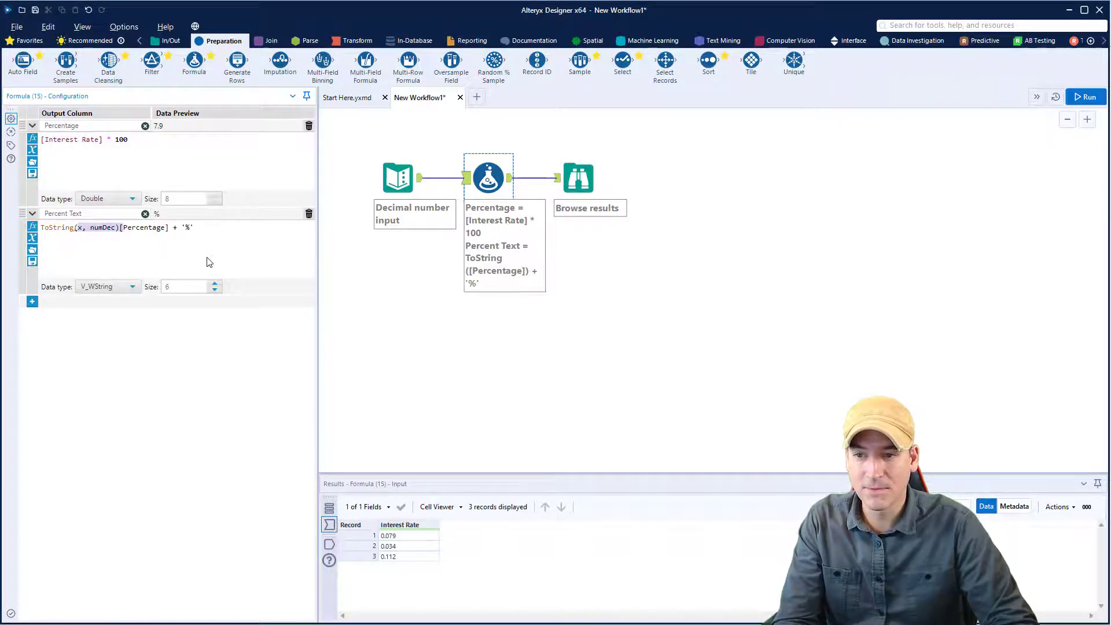
key("Delete")
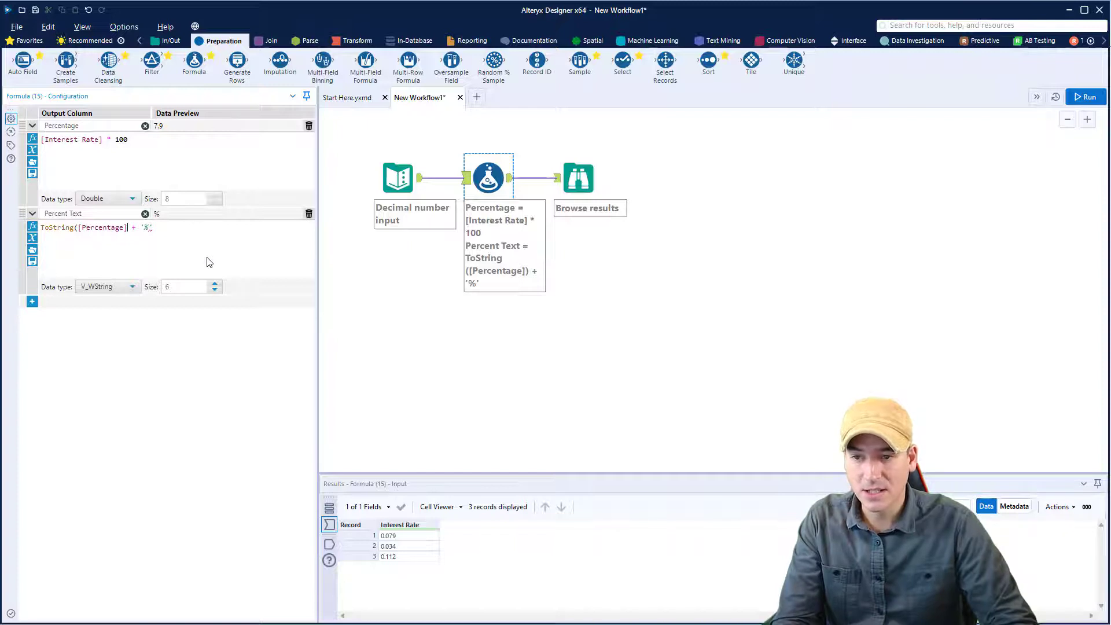
type(")")
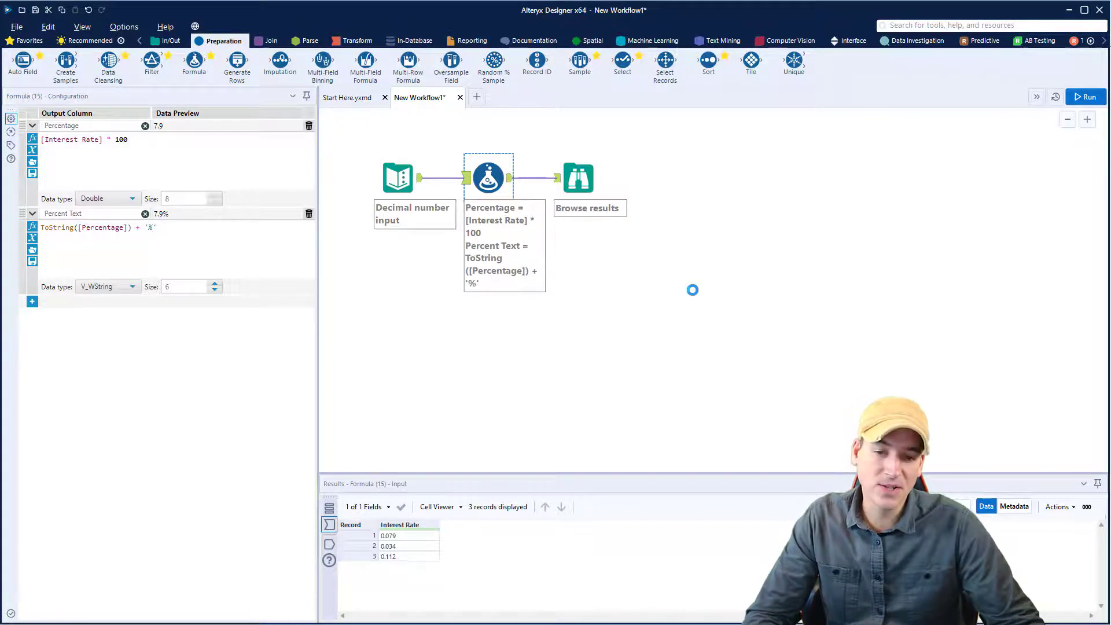
- Run the workflow and select the Browse results tool to view its output
left_click(584, 183)
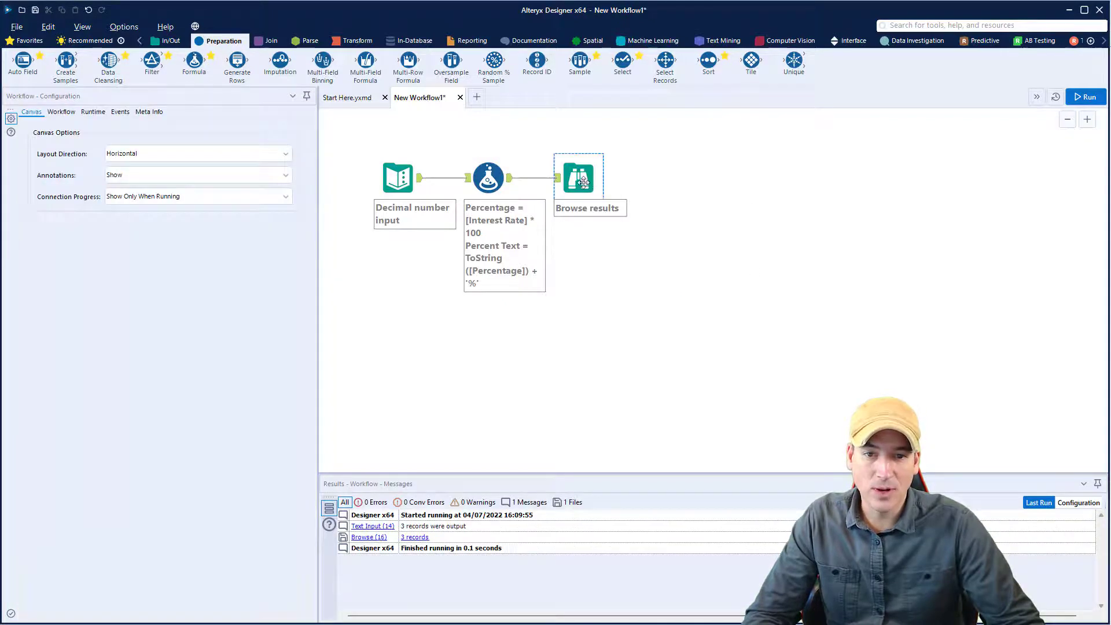